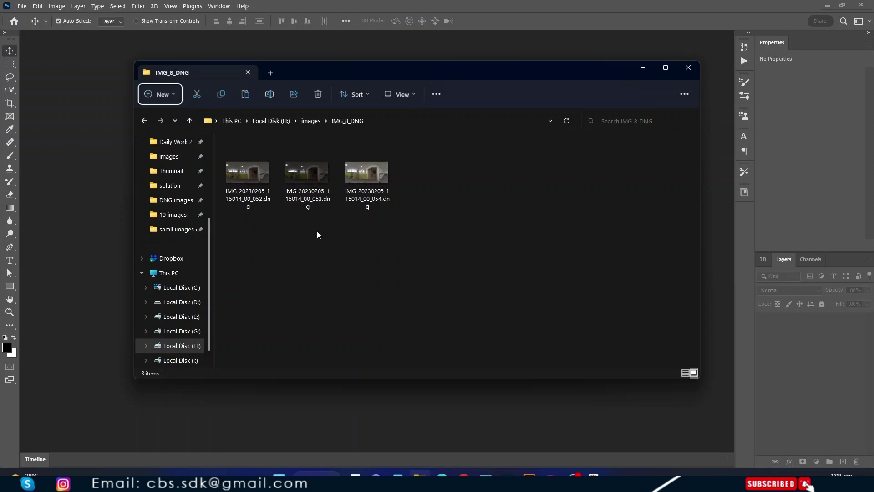
Move the Explorer window aside and select all three bracketed DNG exposures in IMG_8_DNG.
drag(417, 70, 433, 67)
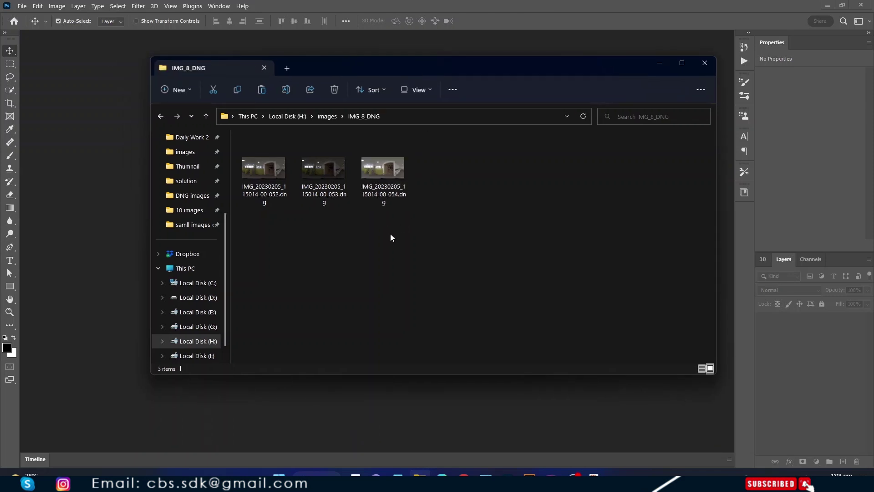
drag(391, 233, 285, 184)
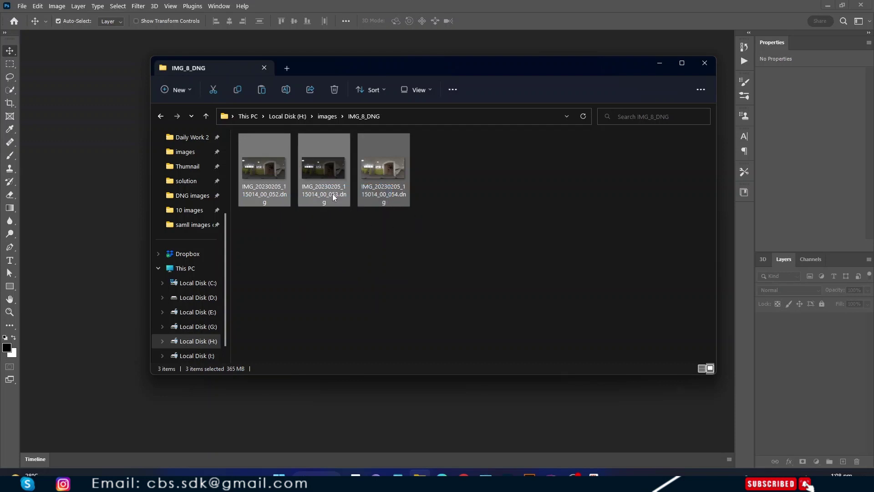
drag(333, 193, 345, 233)
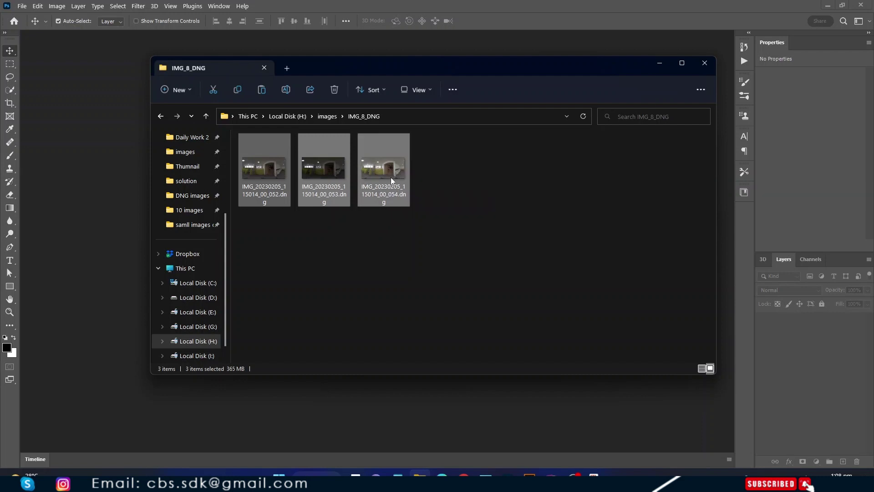
drag(397, 243, 281, 188)
Select the 054 DNG exposure, then close its Picasa Photo Viewer preview.
click(390, 176)
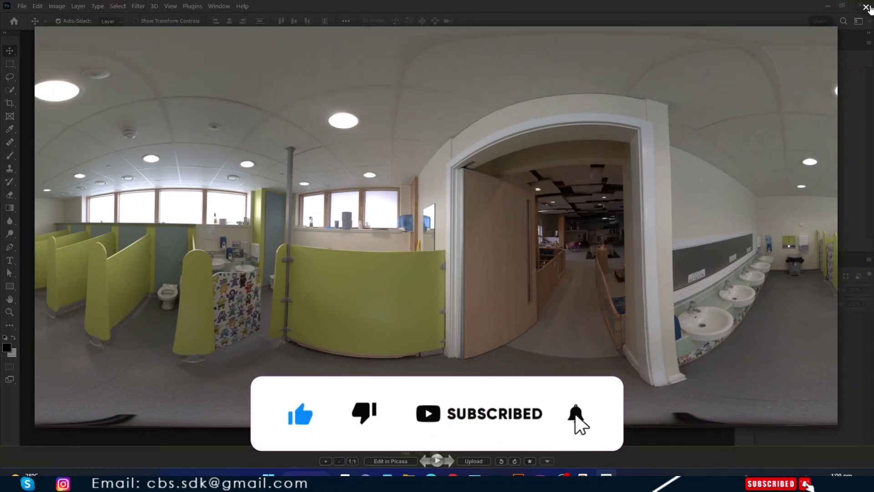
click(866, 7)
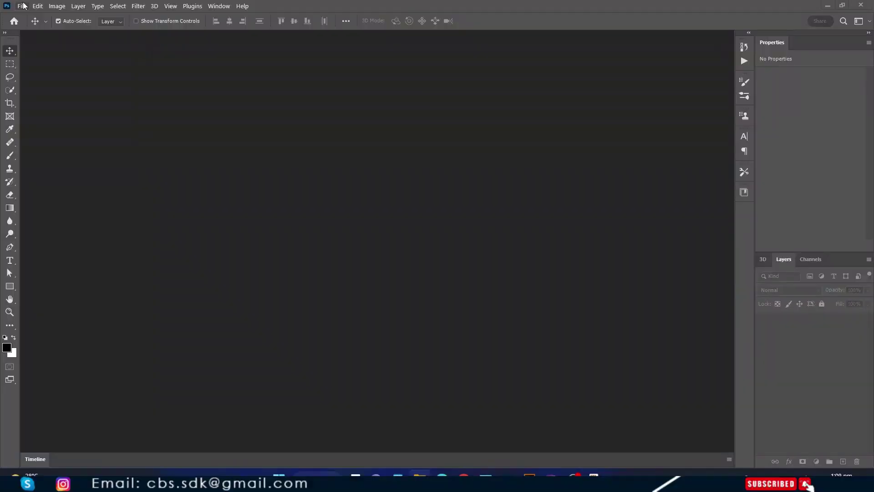
Open File > Automate > Merge to HDR Pro and load the three DNG exposures as sources.
click(21, 6)
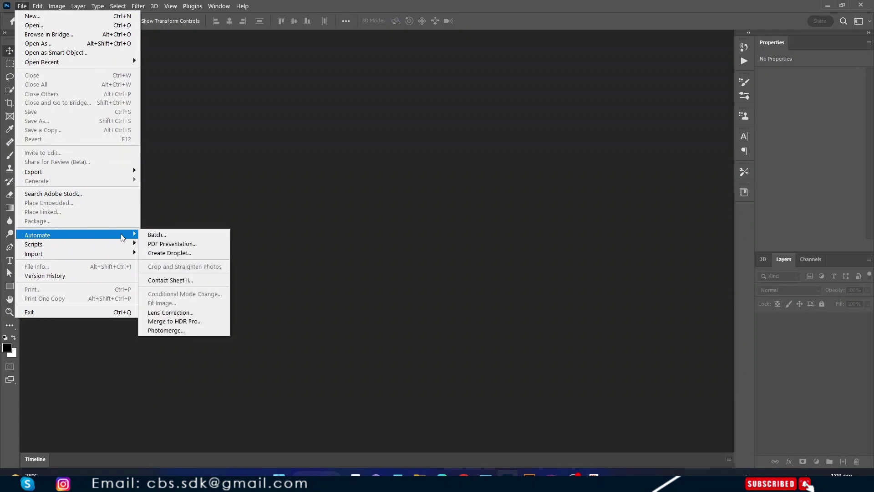
mouse_move(37, 235)
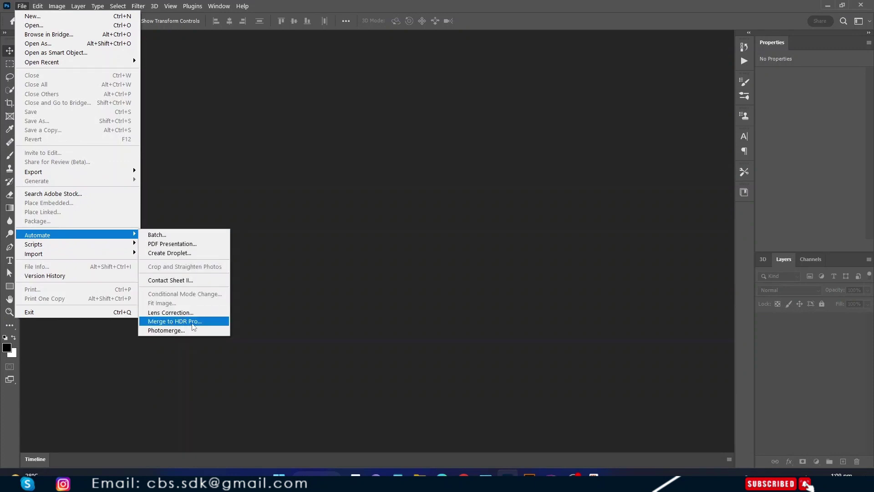
click(193, 322)
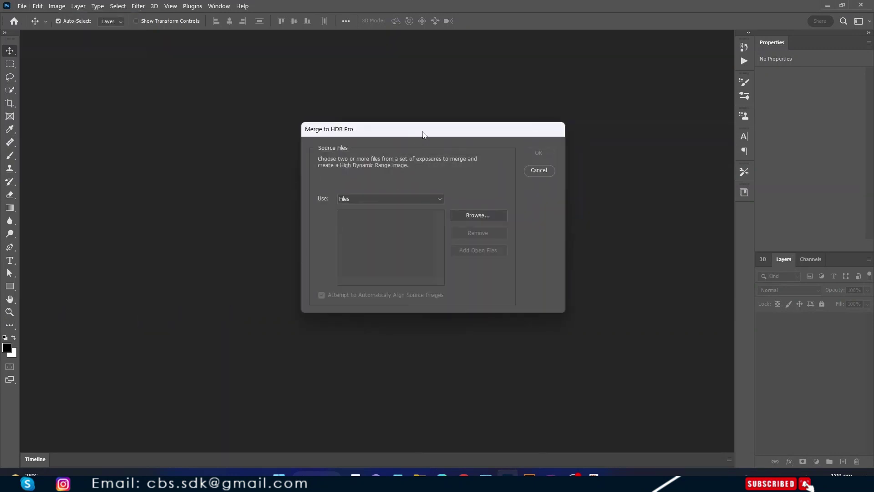
drag(423, 133, 407, 130)
click(463, 213)
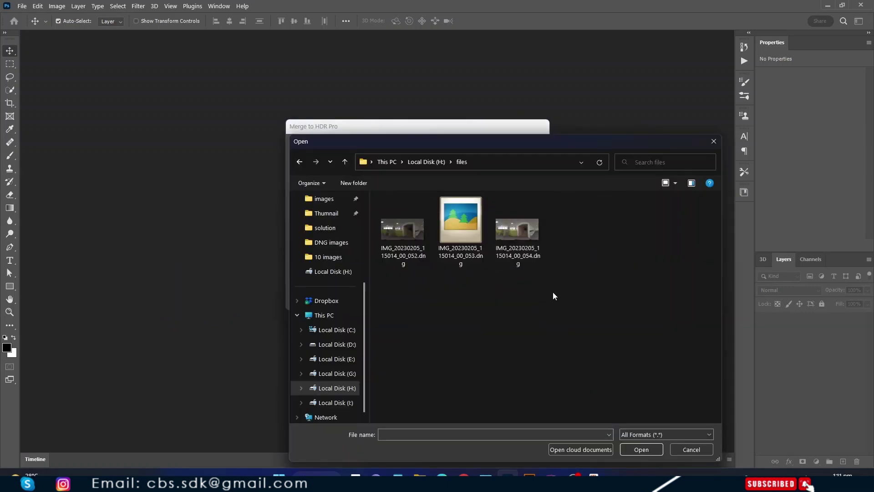
drag(554, 296, 424, 228)
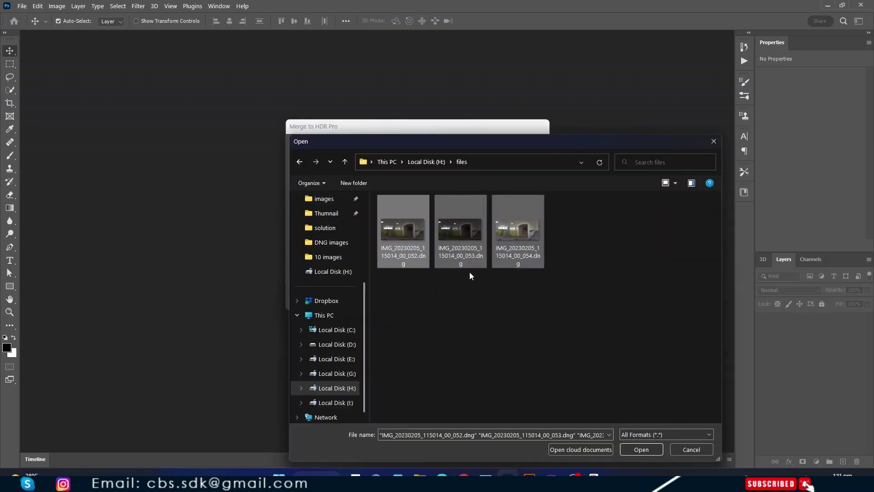
click(641, 450)
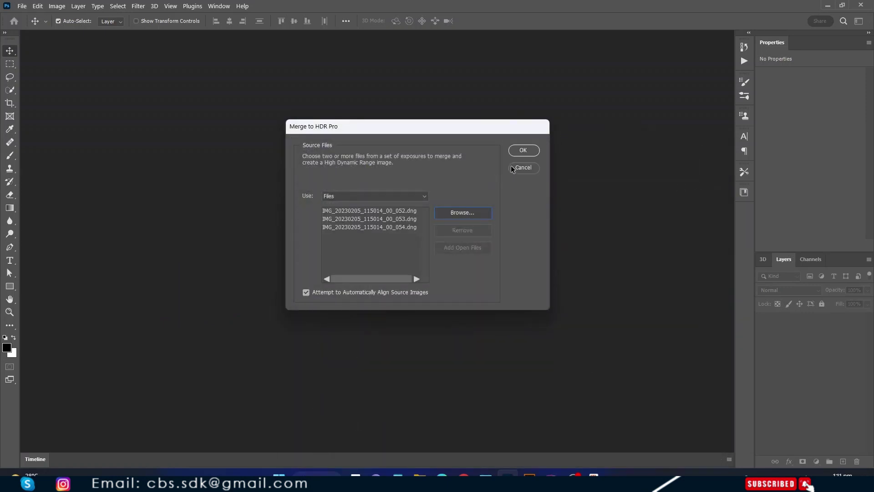
Merge the three exposures into a new HDR document, keeping Mode at 16 Bit.
click(523, 149)
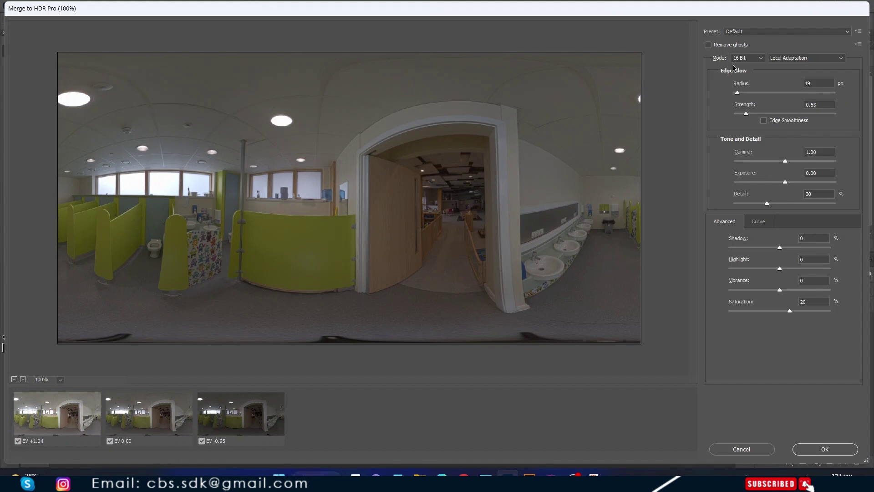
click(751, 60)
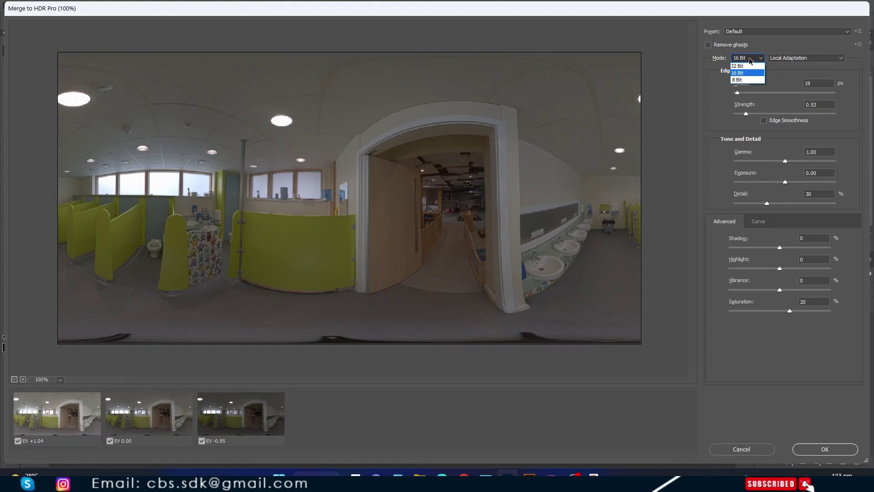
click(747, 73)
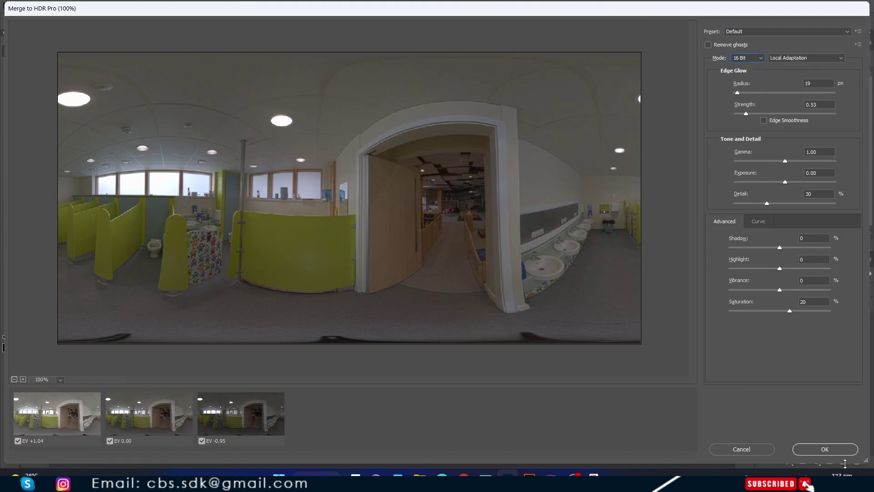
click(837, 450)
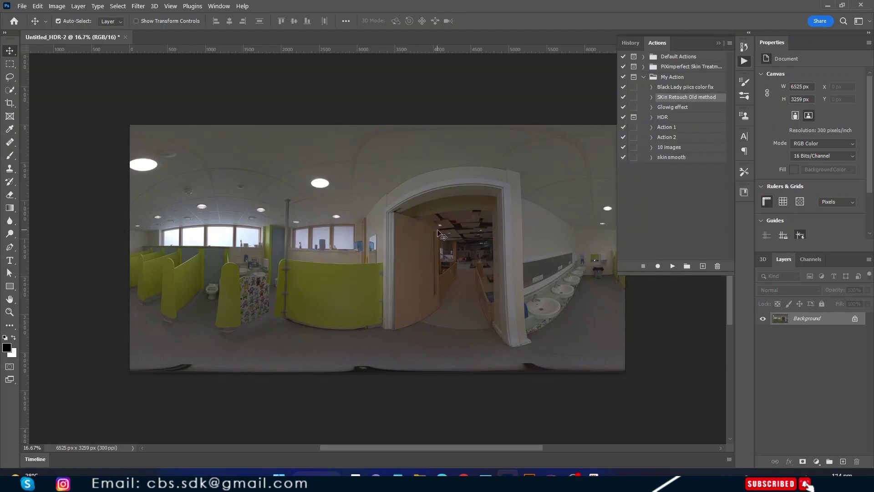
In the Camera Raw Filter, set temperature -10, exposure +0.95, dehaze +7 and vibrance +5.
click(745, 61)
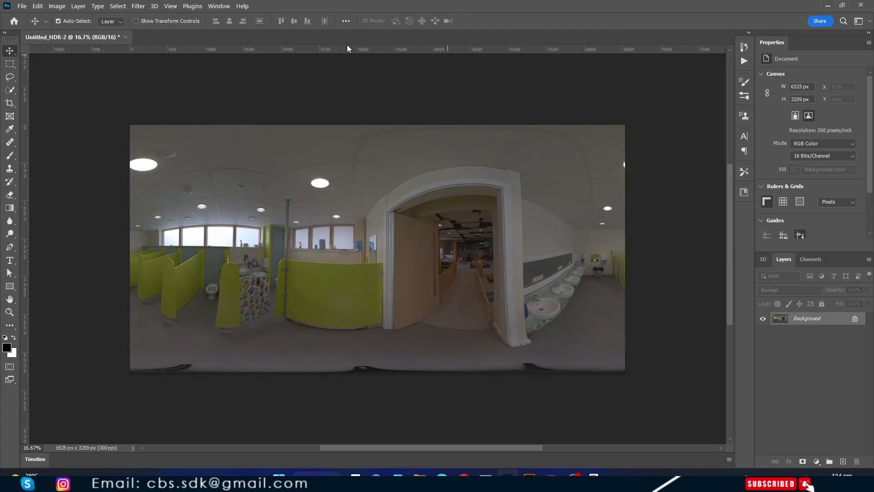
click(138, 7)
click(162, 76)
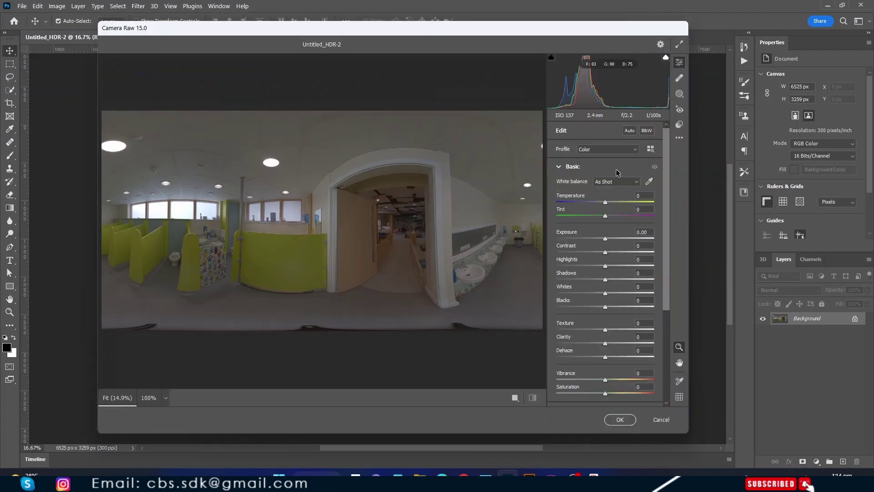
mouse_move(611, 197)
mouse_down()
mouse_move(615, 232)
mouse_move(602, 263)
mouse_move(617, 277)
mouse_move(609, 306)
mouse_up()
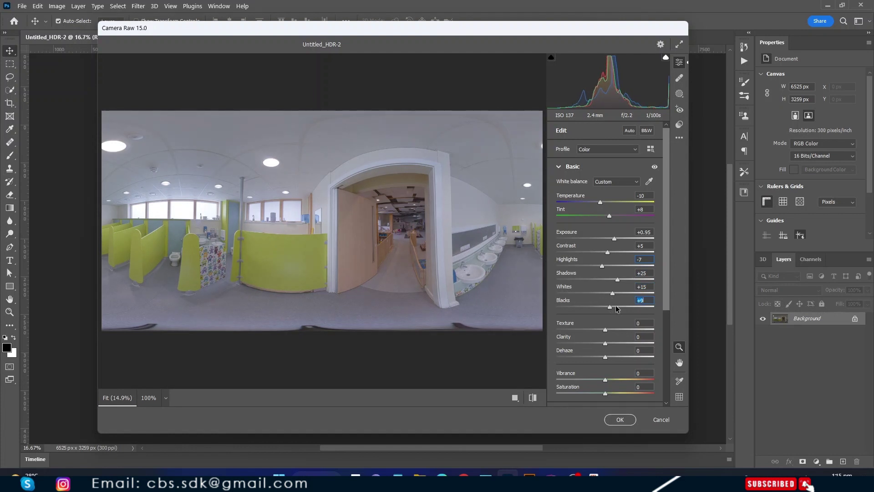
drag(604, 355, 608, 376)
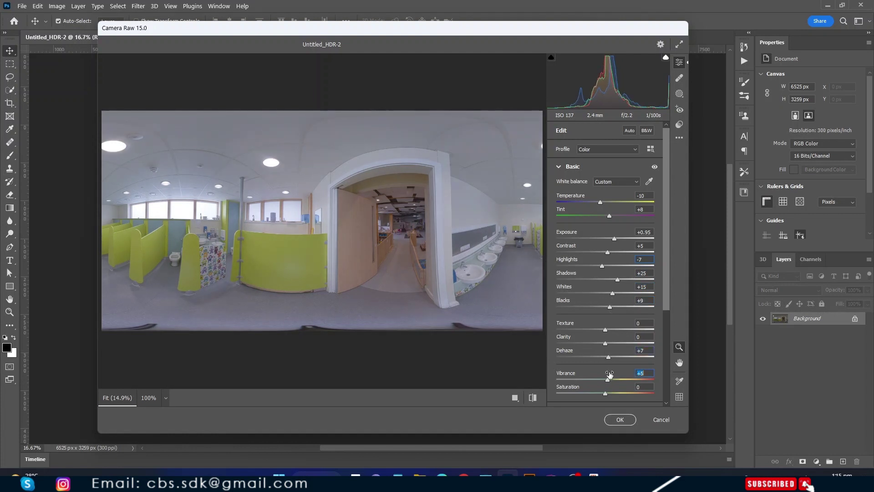
scroll(592, 355, down, 2)
scroll(576, 334, down, 2)
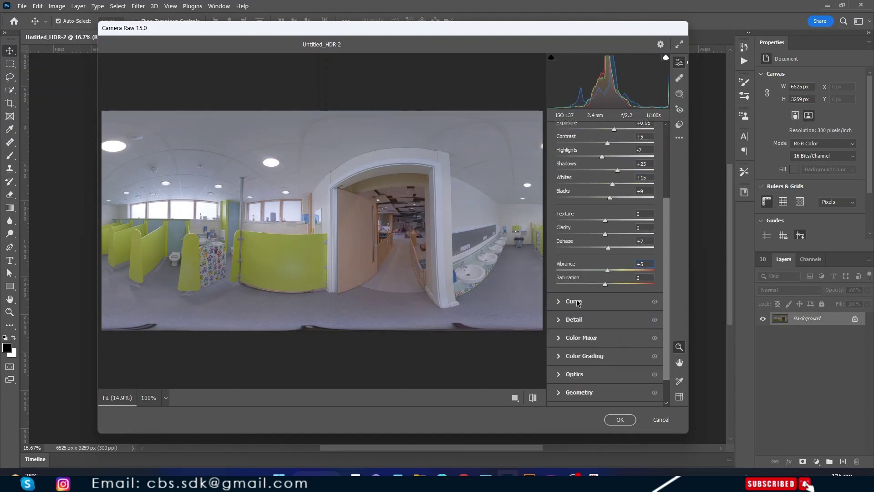
Lower the tone-curve shadows to -13 and set noise reduction to 14.
click(592, 301)
drag(605, 378, 608, 336)
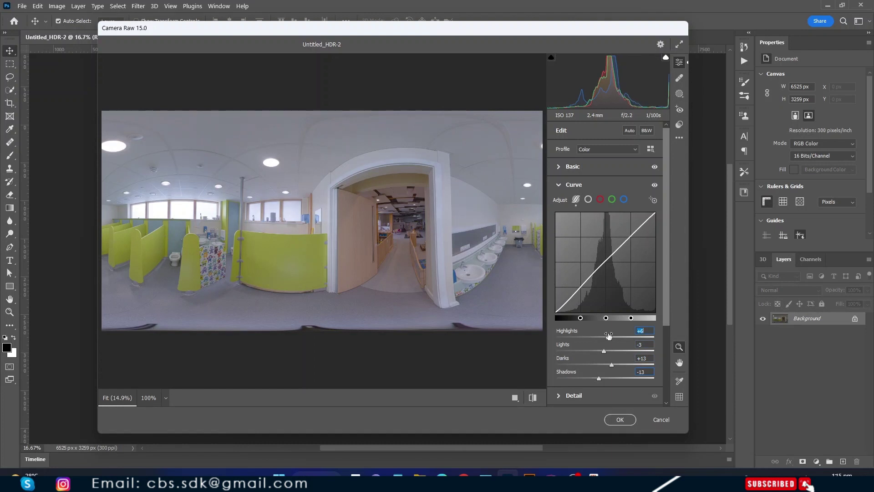
click(586, 394)
click(570, 243)
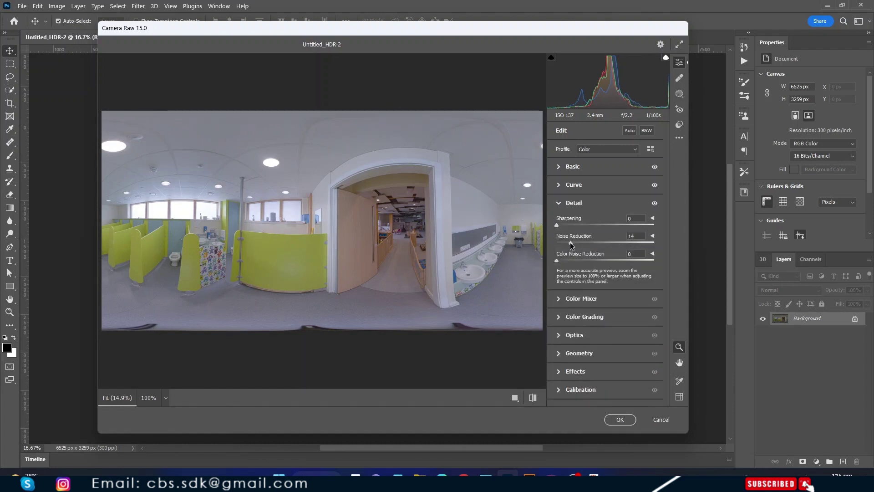
Boost greens saturation to +30 and blues to +6, then compare with the unedited version.
click(573, 299)
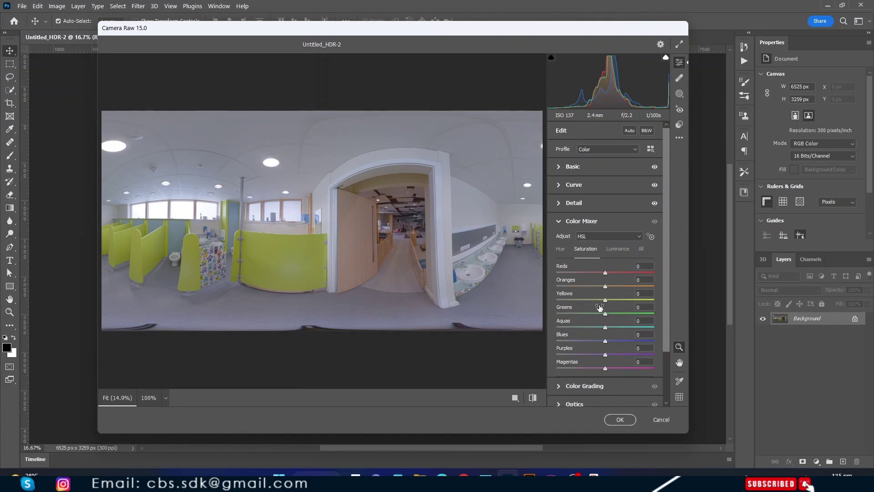
mouse_move(605, 311)
mouse_down()
mouse_move(623, 311)
mouse_move(601, 286)
mouse_up()
drag(607, 337, 609, 337)
click(533, 398)
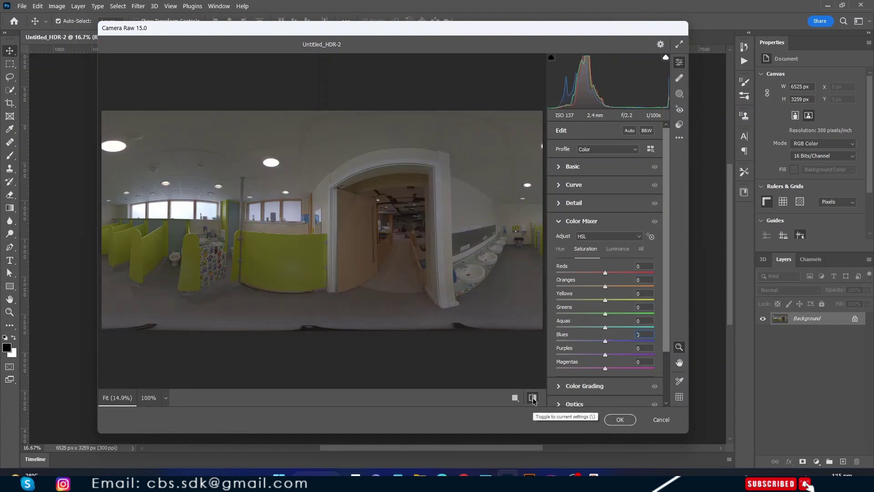
Apply the Camera Raw edits and begin saving the panorama to this computer.
click(620, 420)
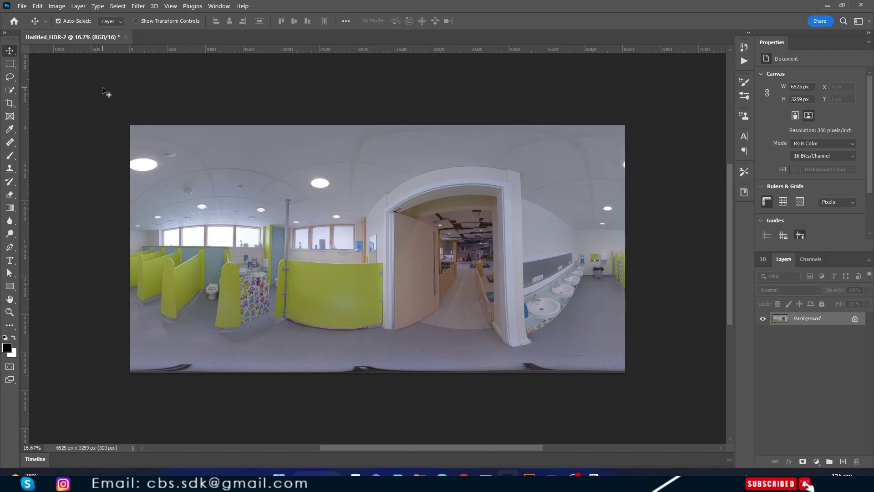
click(22, 6)
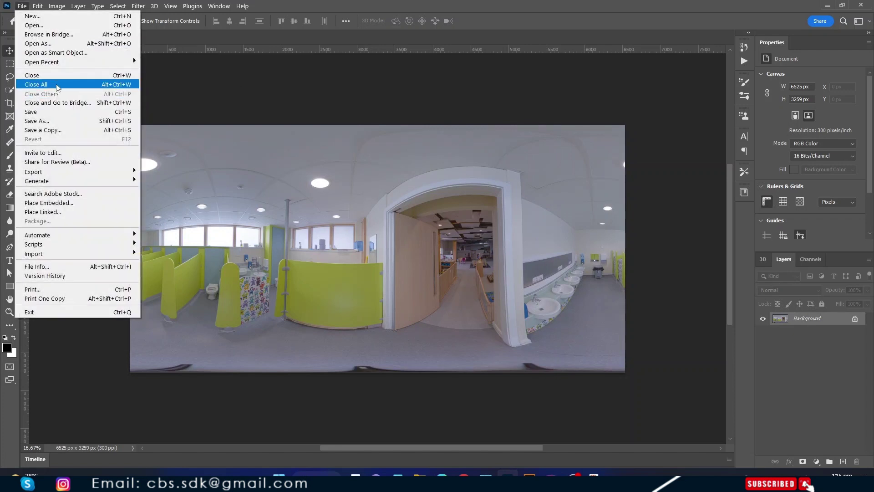
click(55, 113)
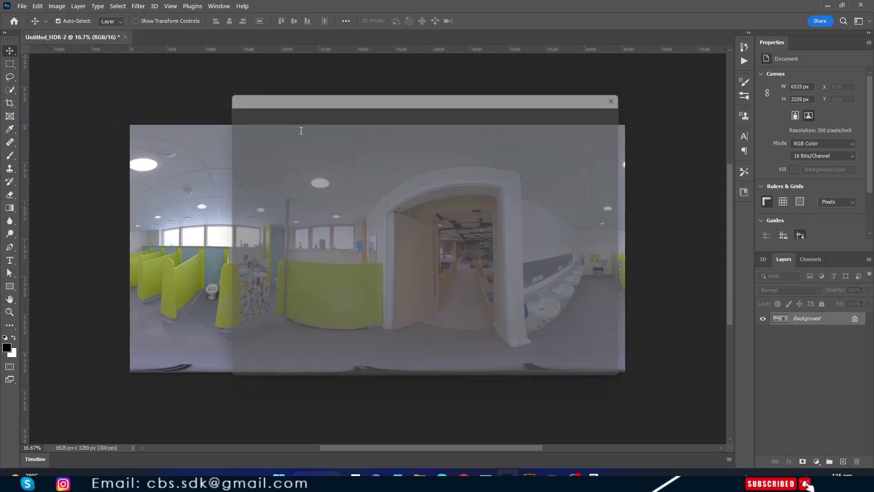
click(266, 373)
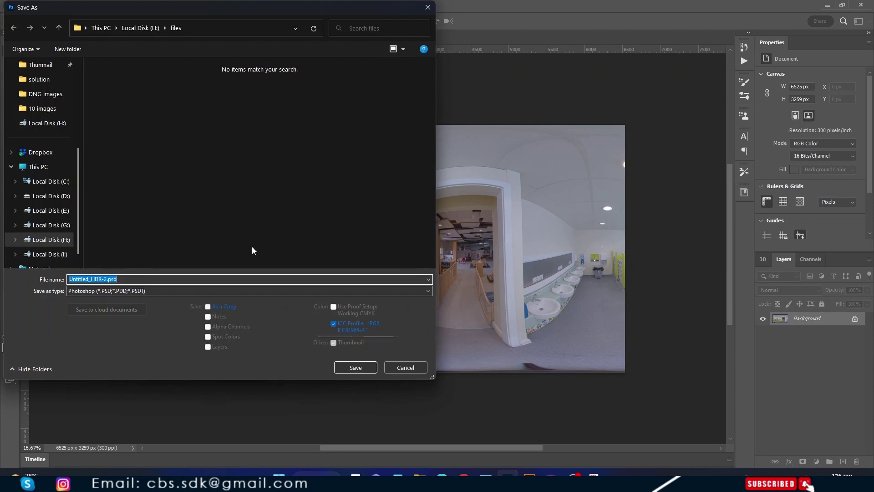
Save the panorama as Final.jpg in JPEG format at Quality 12 Maximum, Baseline.
text(Final)
click(228, 290)
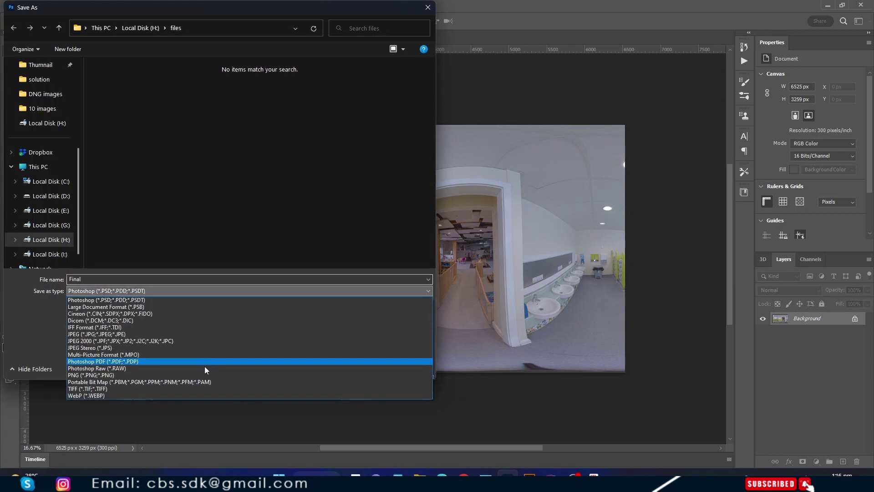
click(209, 334)
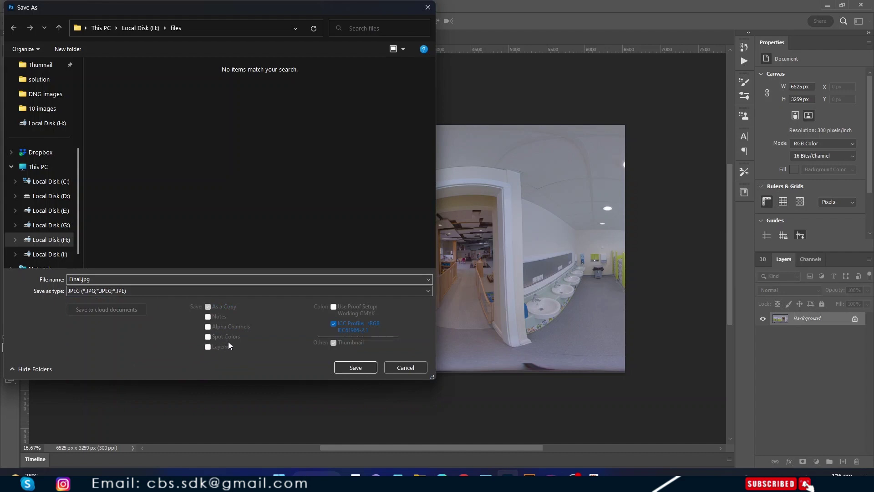
click(355, 369)
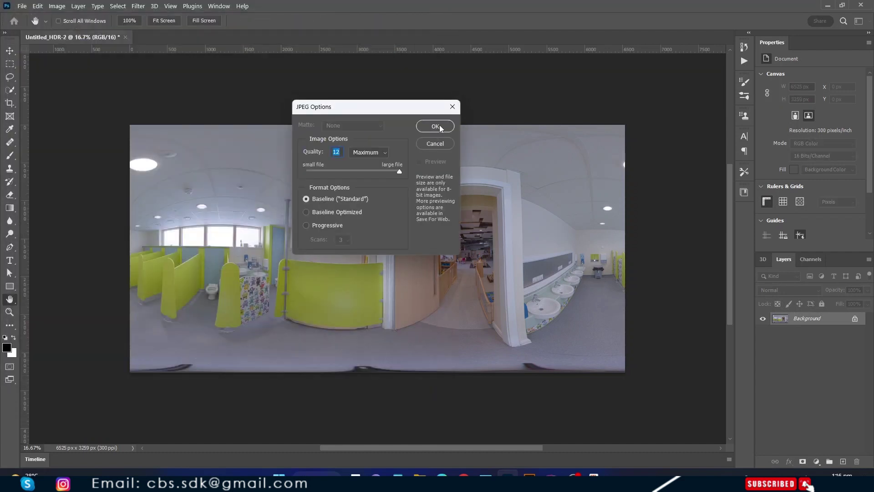
click(436, 126)
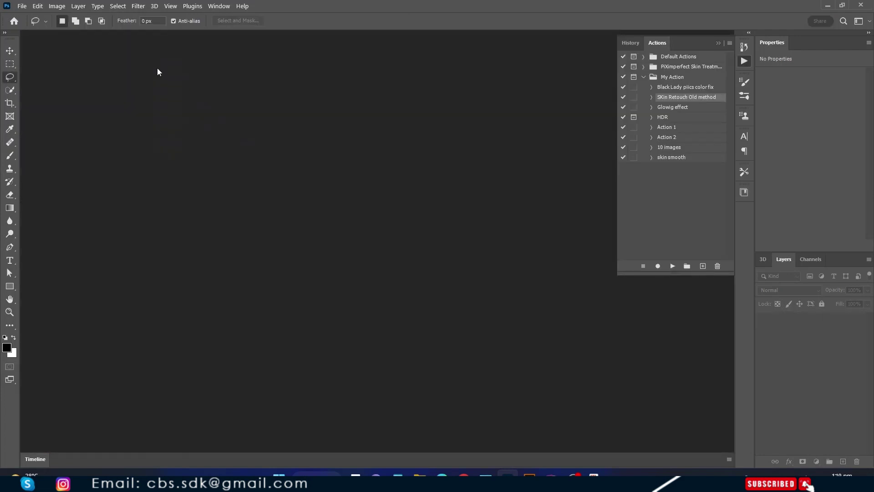
Reopen Final.jpg from the files folder as a new document.
click(22, 6)
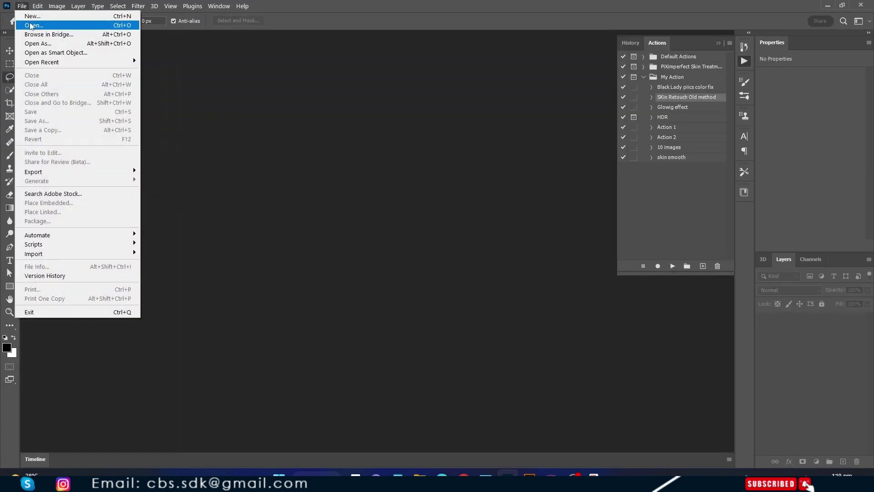
click(28, 23)
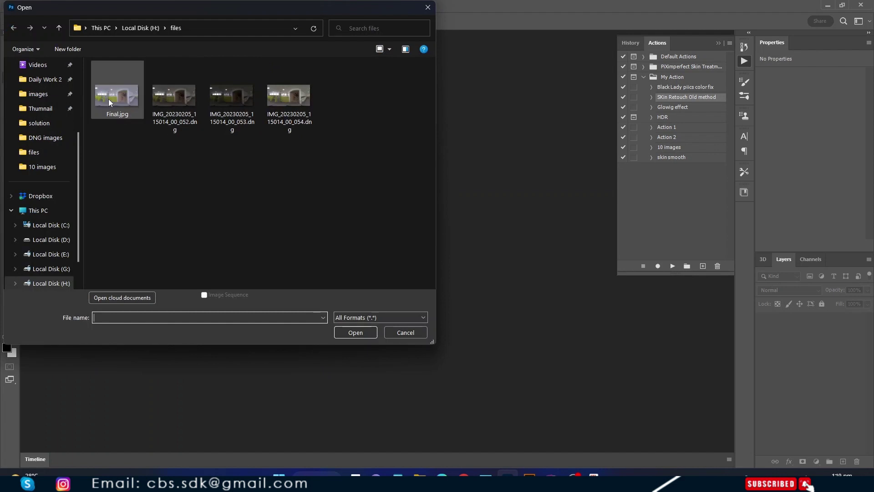
click(108, 100)
click(355, 332)
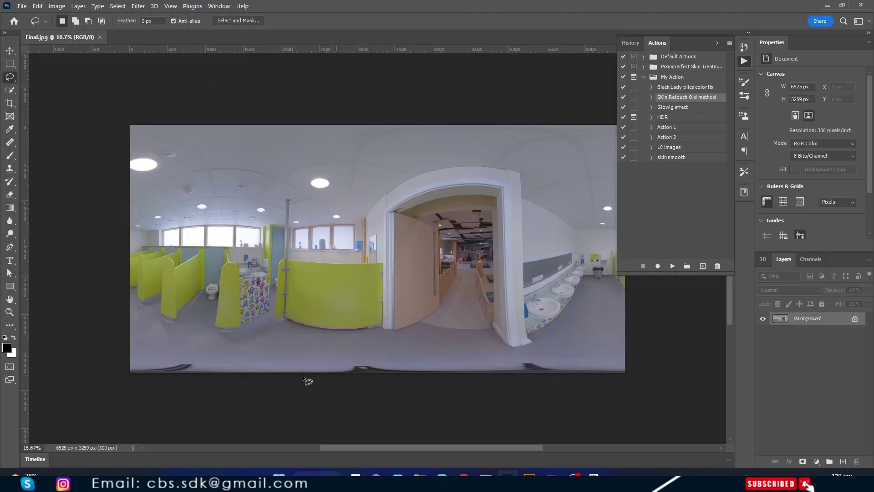
click(138, 7)
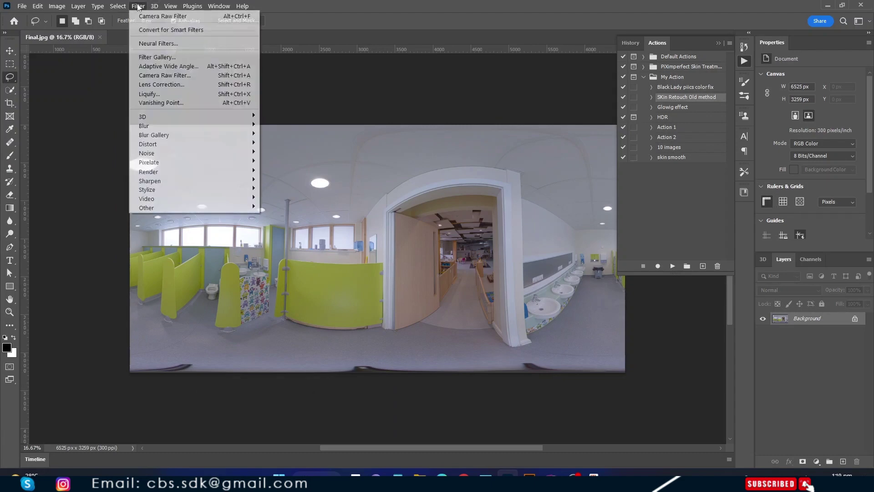
Make Final.jpg a spherical panorama layer, then orbit down and zoom in on the floor tripod.
click(171, 6)
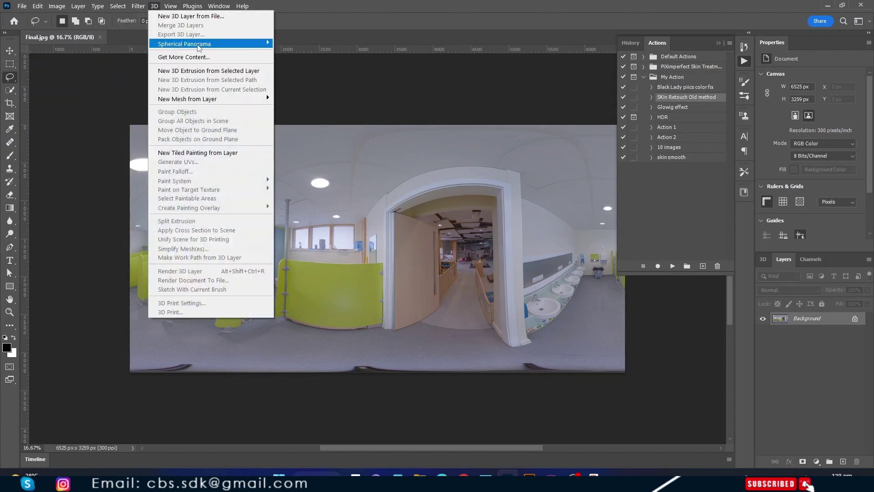
mouse_move(184, 44)
click(319, 52)
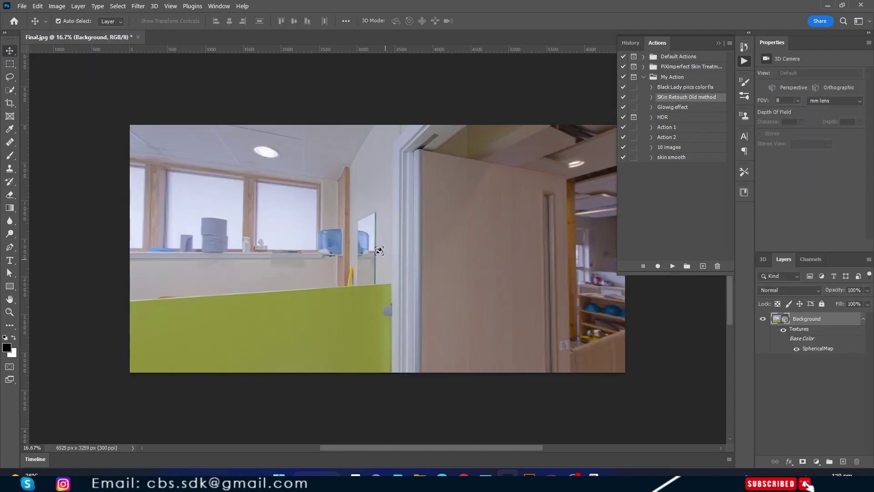
mouse_move(383, 282)
mouse_down()
mouse_move(386, 231)
mouse_move(380, 284)
mouse_up()
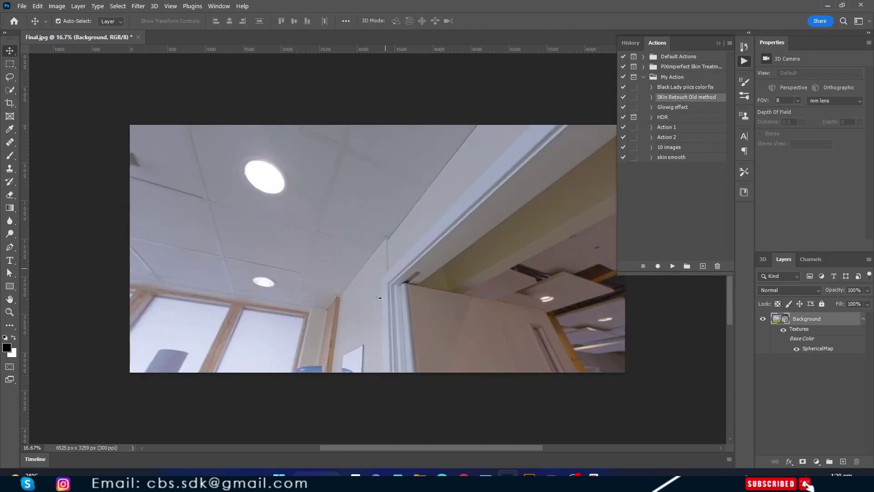
mouse_move(387, 277)
mouse_down()
mouse_move(386, 322)
mouse_move(369, 265)
mouse_up()
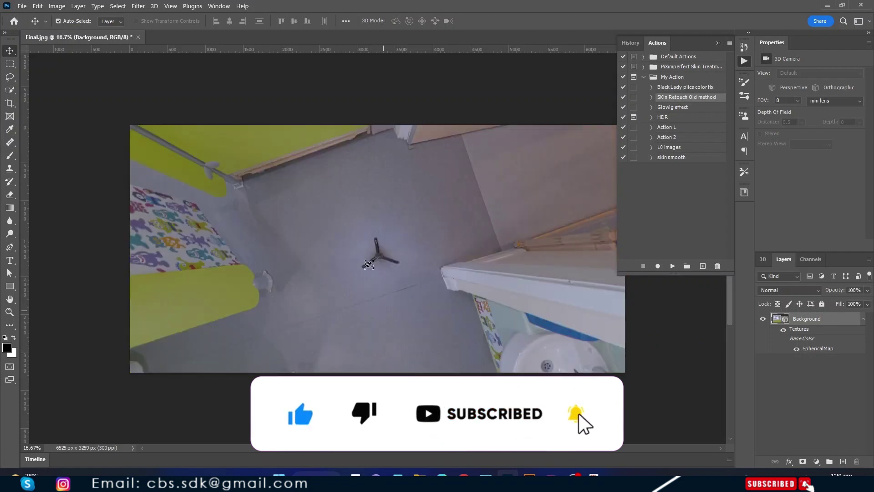
scroll(380, 255, up, 2)
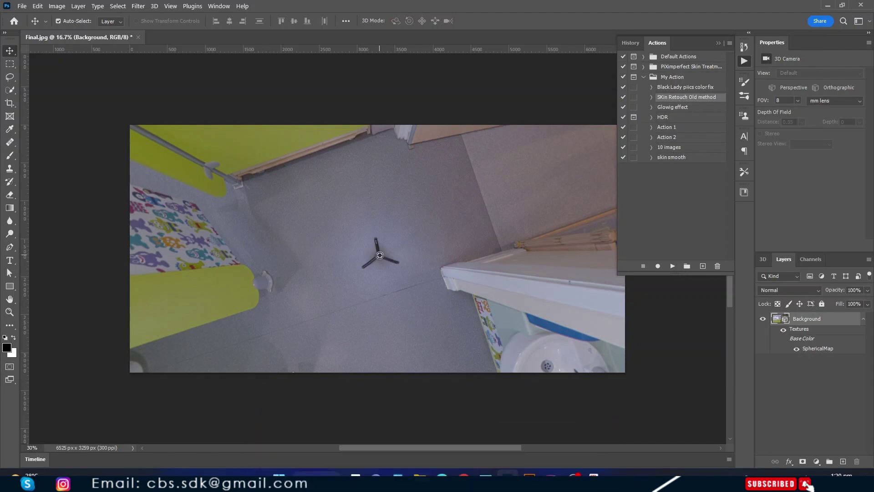
scroll(380, 255, up, 3)
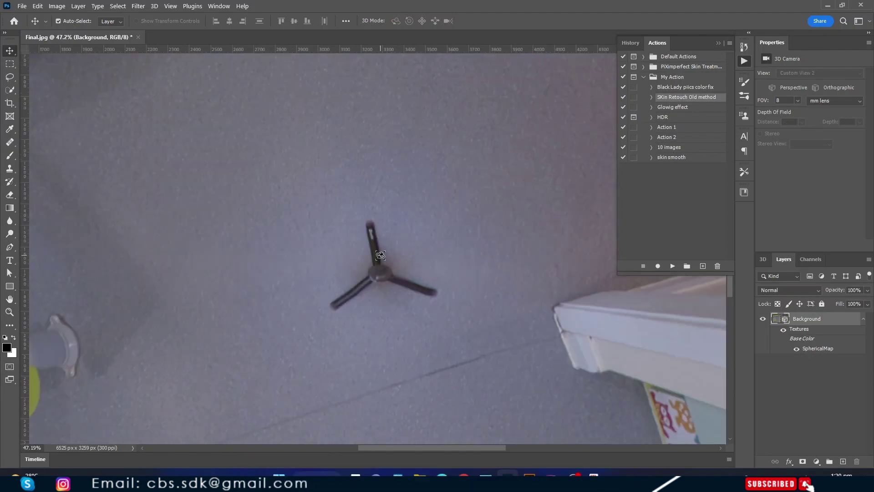
Lasso the tripod, Content-Aware fill it with carpet, and deselect to check the floor.
click(11, 78)
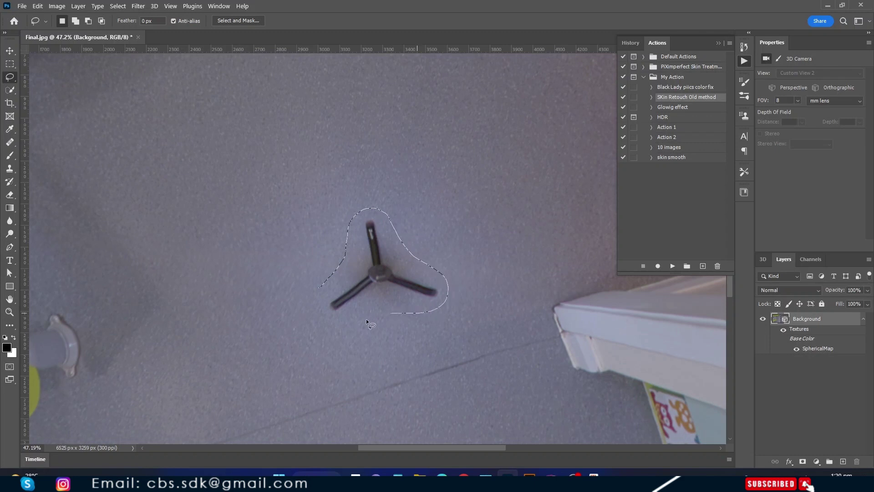
drag(320, 321, 312, 298)
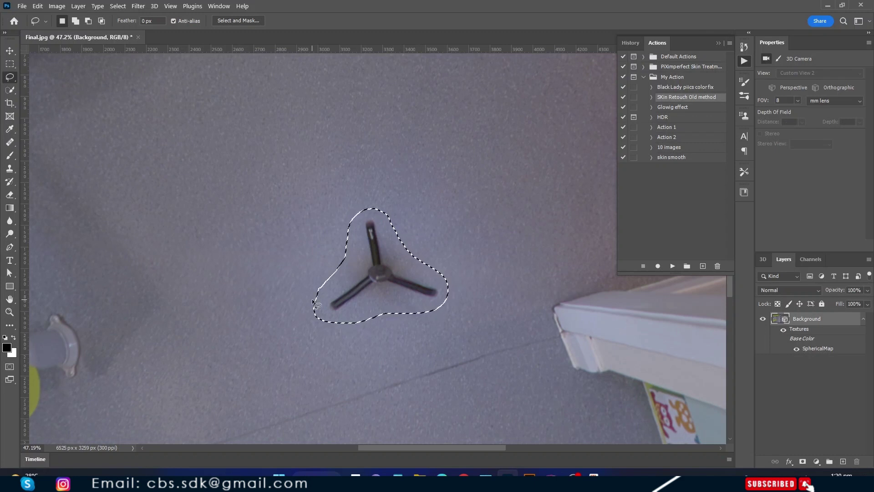
key(shift)
key(shift+F5)
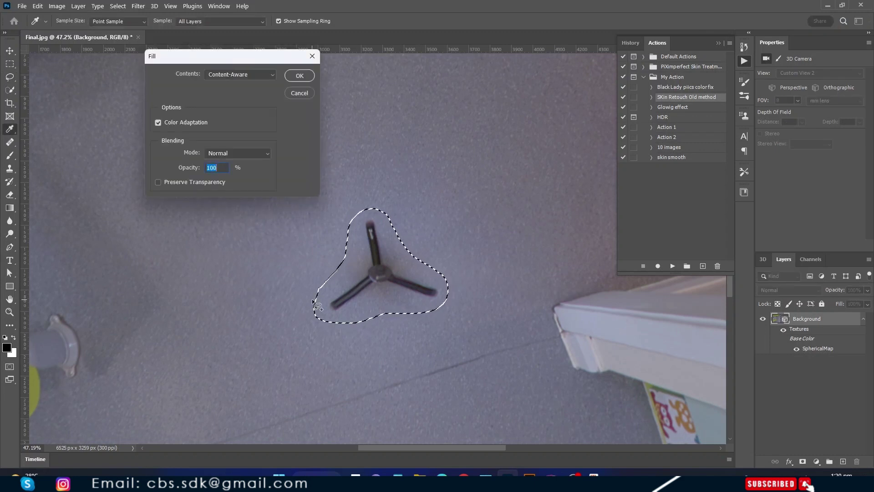
key(Return)
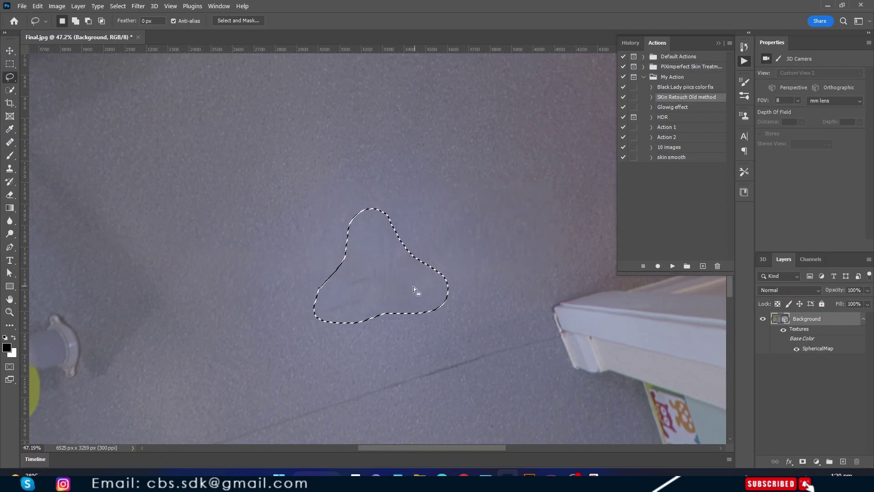
key(ctrl+d)
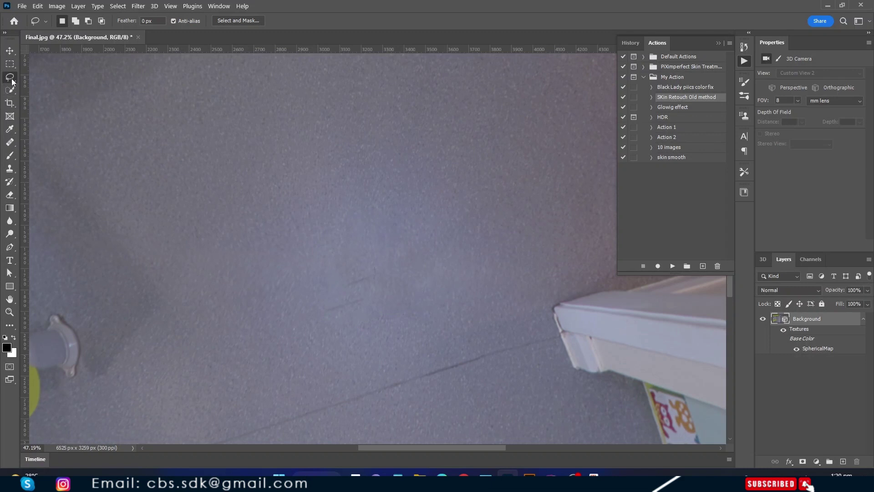
Spot-heal the three leftover tripod marks on the floor with an enlarged Spot Healing Brush.
click(12, 91)
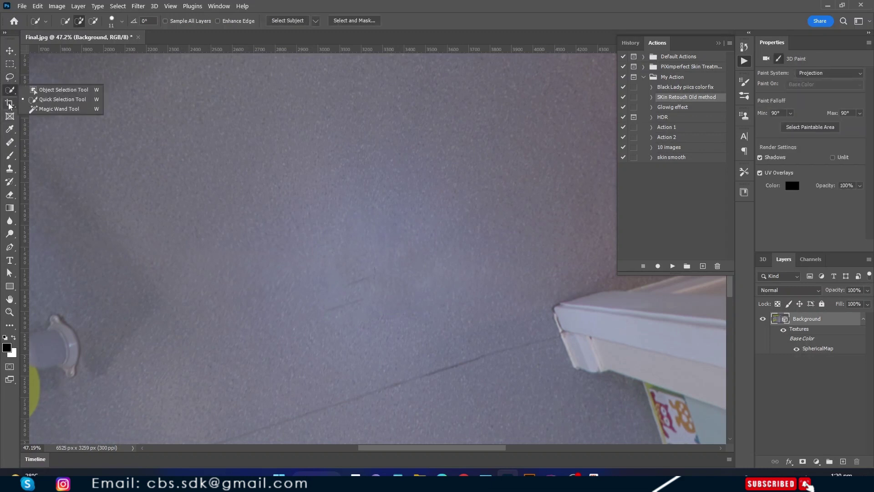
click(10, 142)
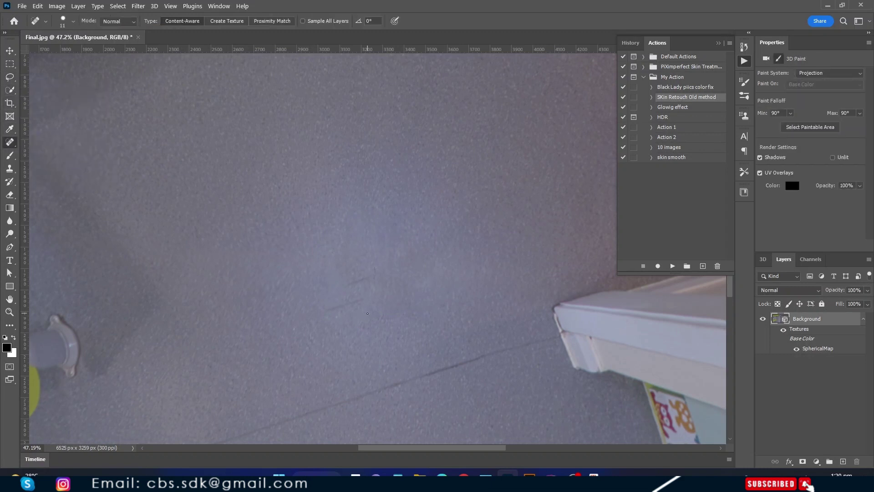
alt+click(305, 273)
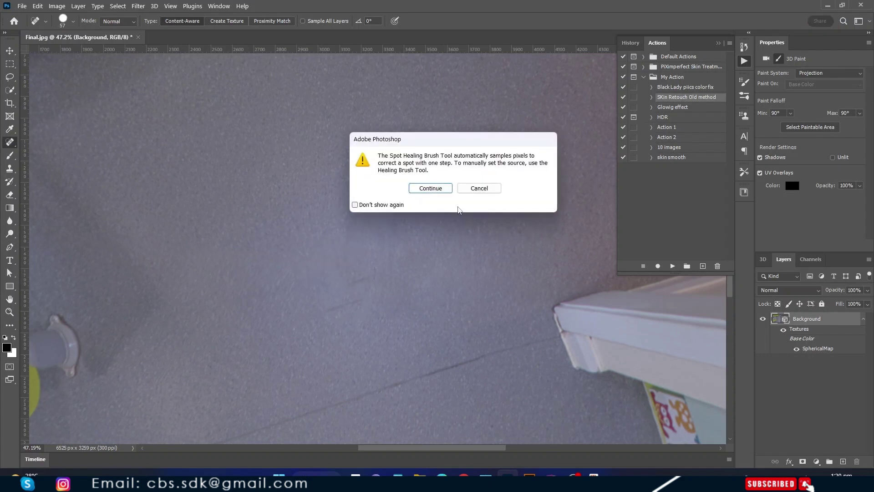
click(478, 187)
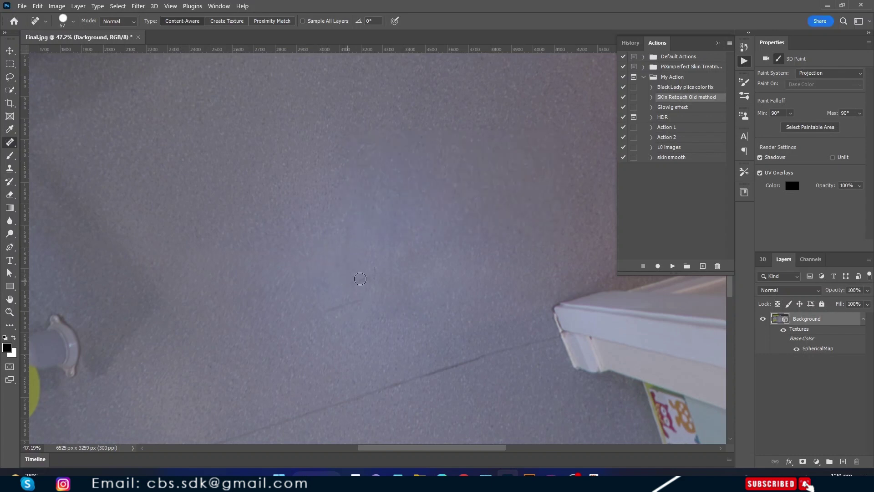
drag(347, 279, 359, 279)
drag(330, 309, 359, 303)
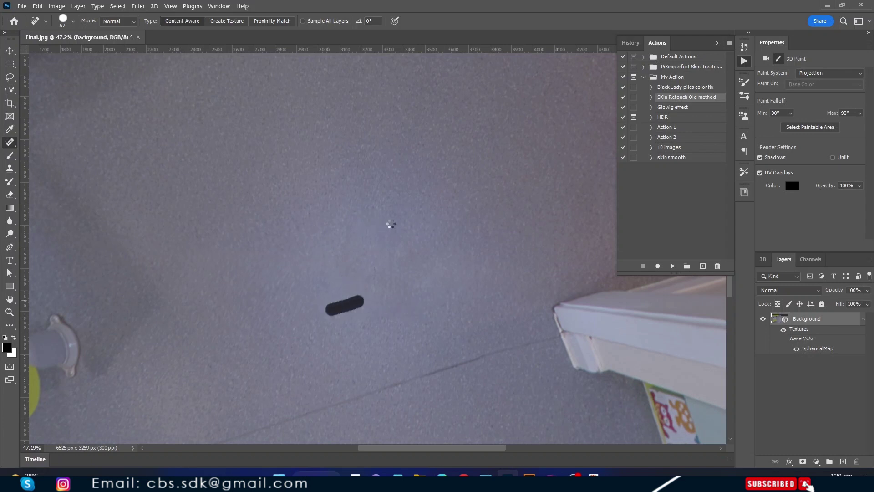
drag(391, 224, 397, 225)
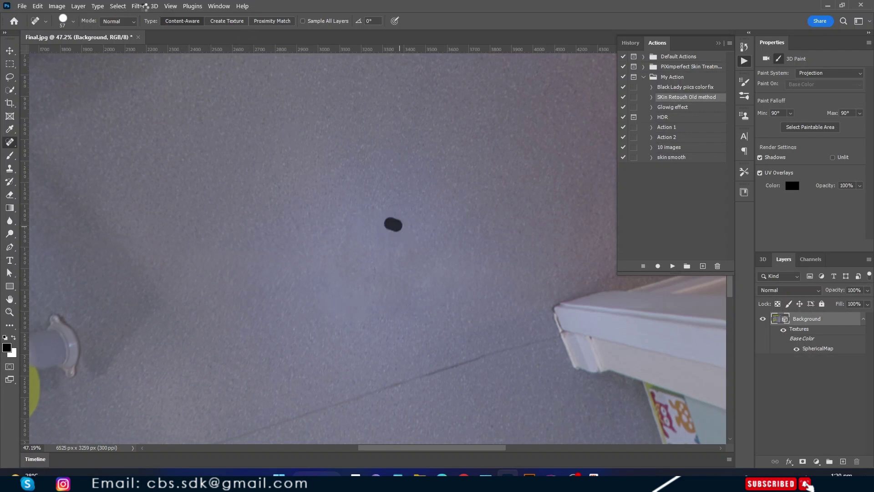
click(154, 6)
mouse_move(185, 43)
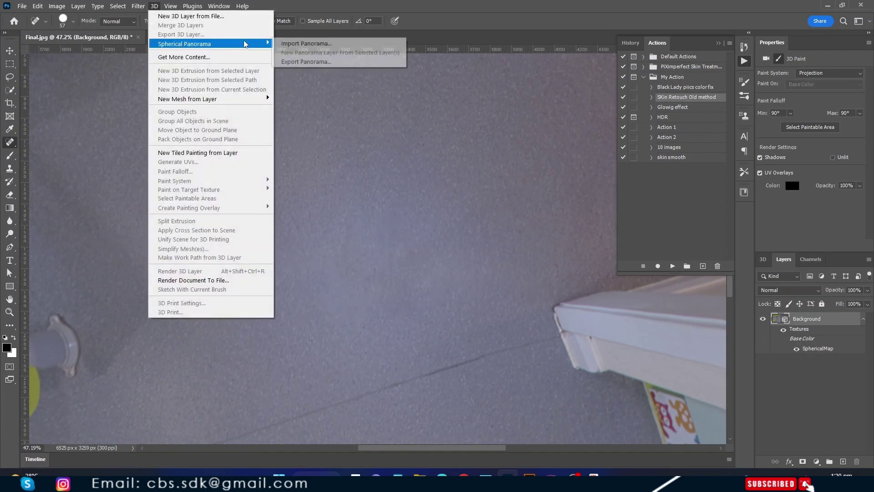
Export the spherical panorama as a flat JPEG copy named Final02.jpg.
click(299, 62)
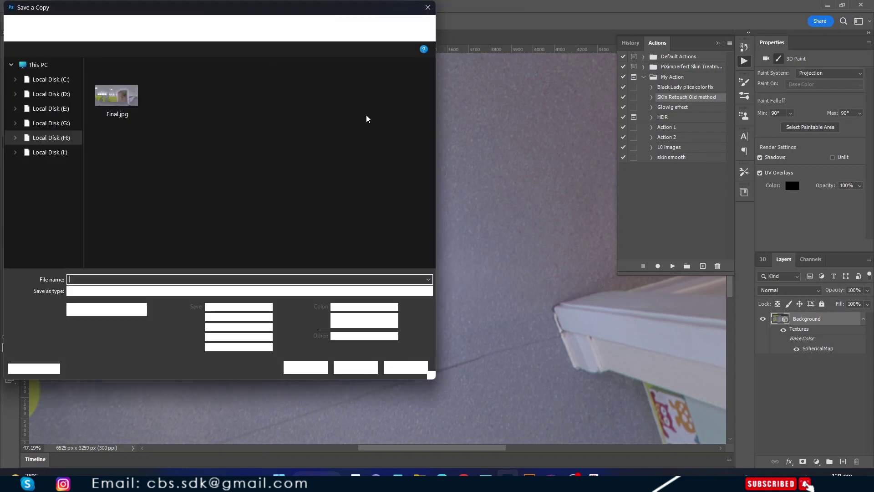
click(81, 278)
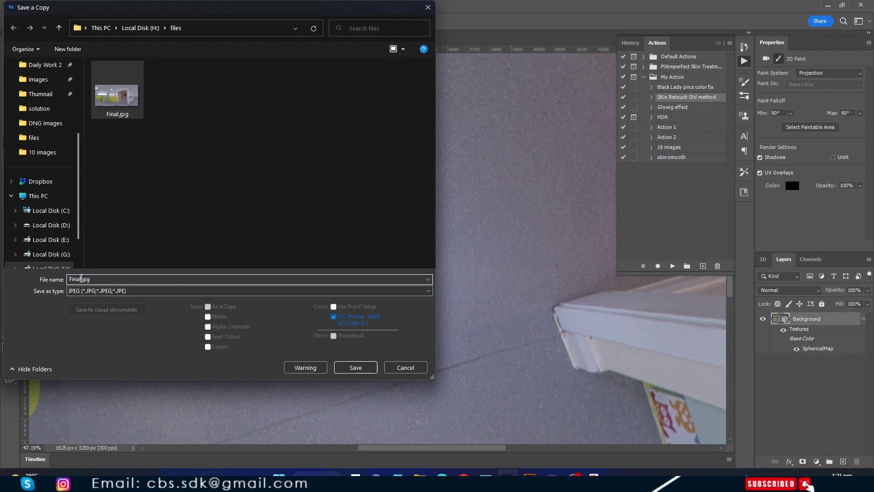
text(1)
key(Return)
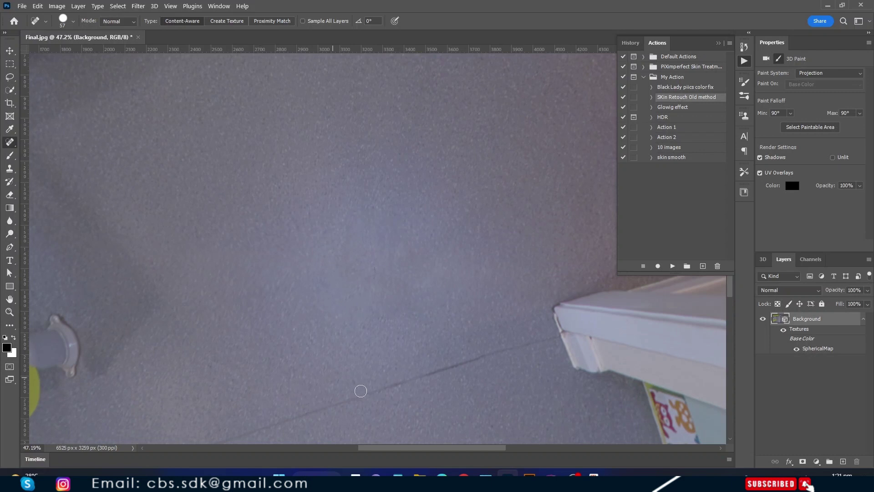
Show the files folder as Large icons and open the panorama JPEG in Picasa Photo Viewer.
mouse_move(420, 476)
click(419, 437)
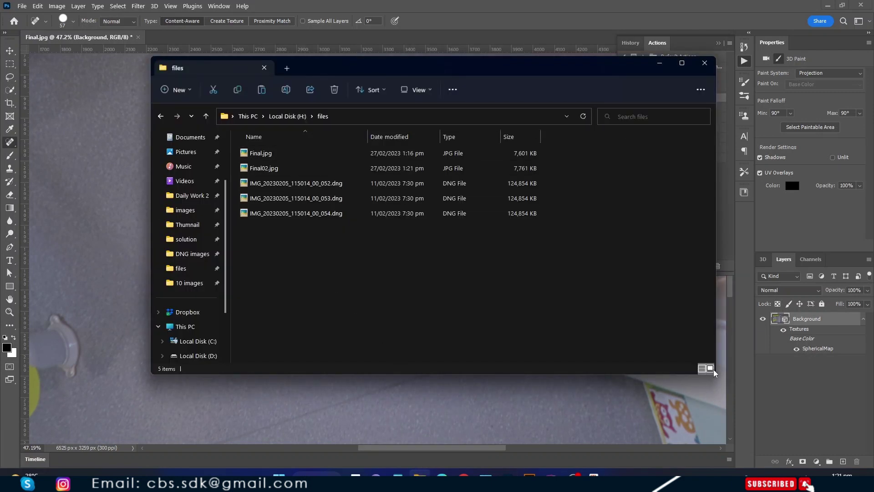
click(710, 368)
click(329, 172)
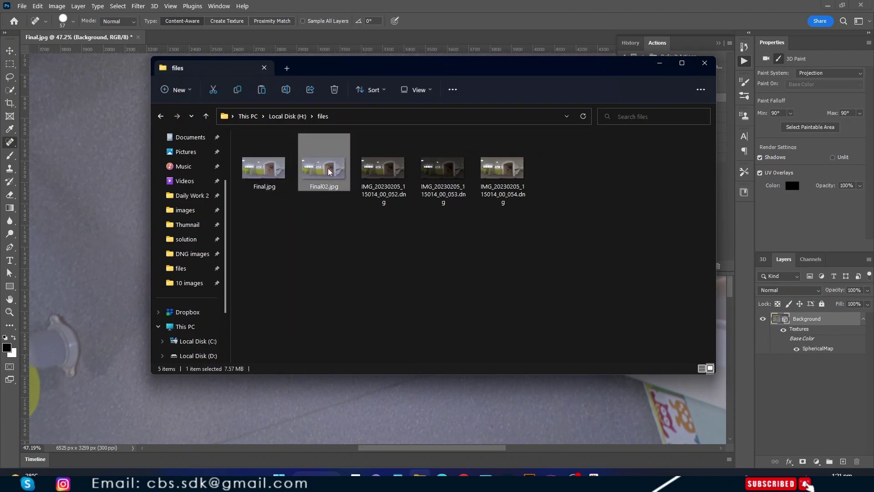
double_click(365, 197)
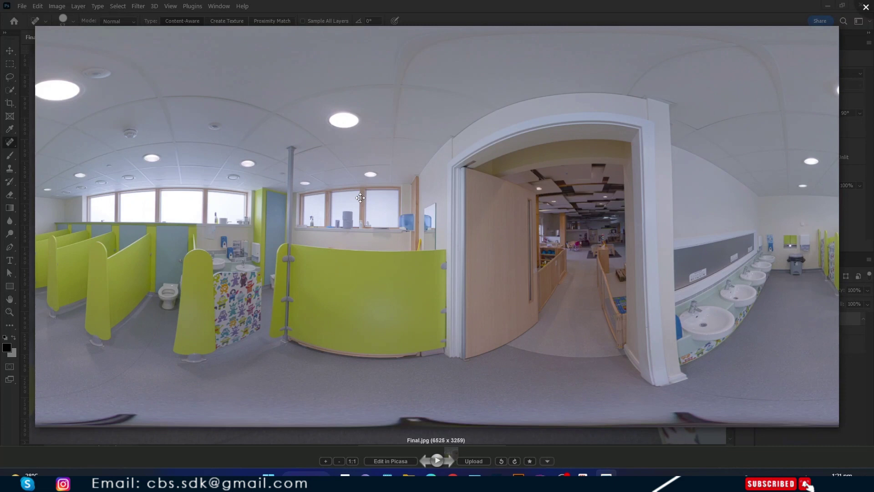
Advance the viewer from Final.jpg to the retouched Final02.jpg.
key(Right)
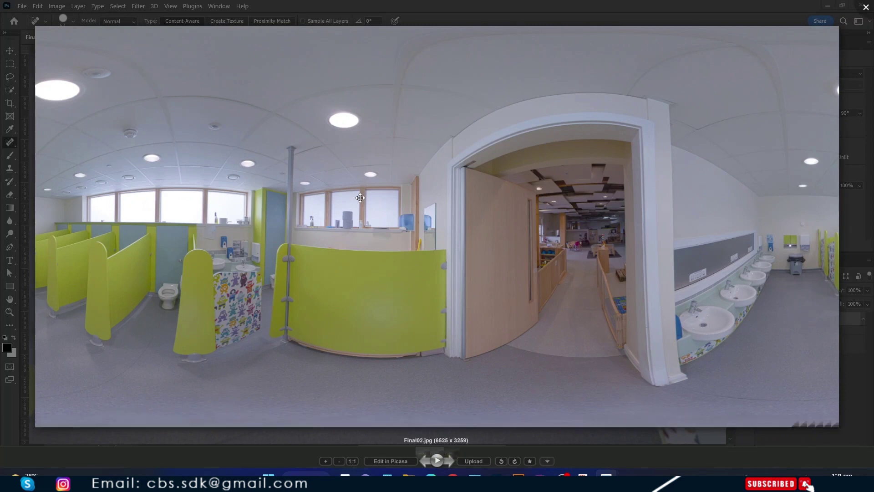